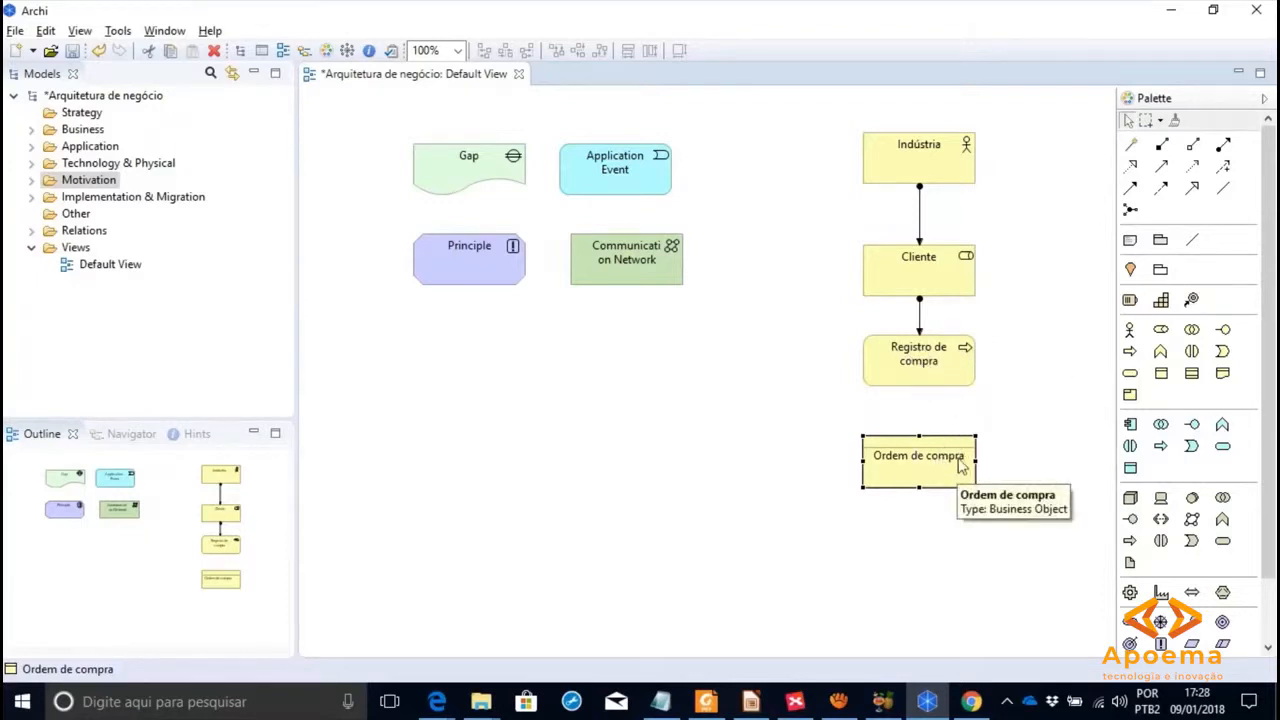
# - Connect the Registro de compra process to the Ordem de compra object with an Access relation and move the object slightly closer
pyautogui.click(944, 423)
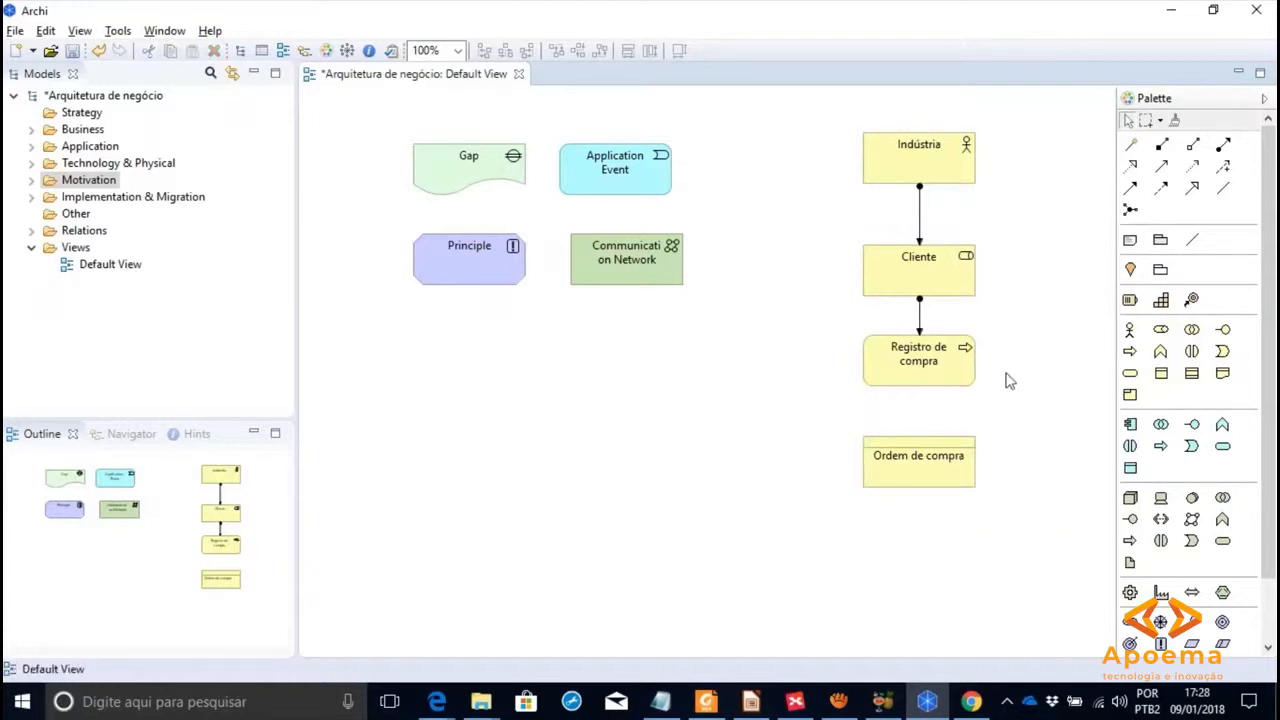
pyautogui.click(1193, 170)
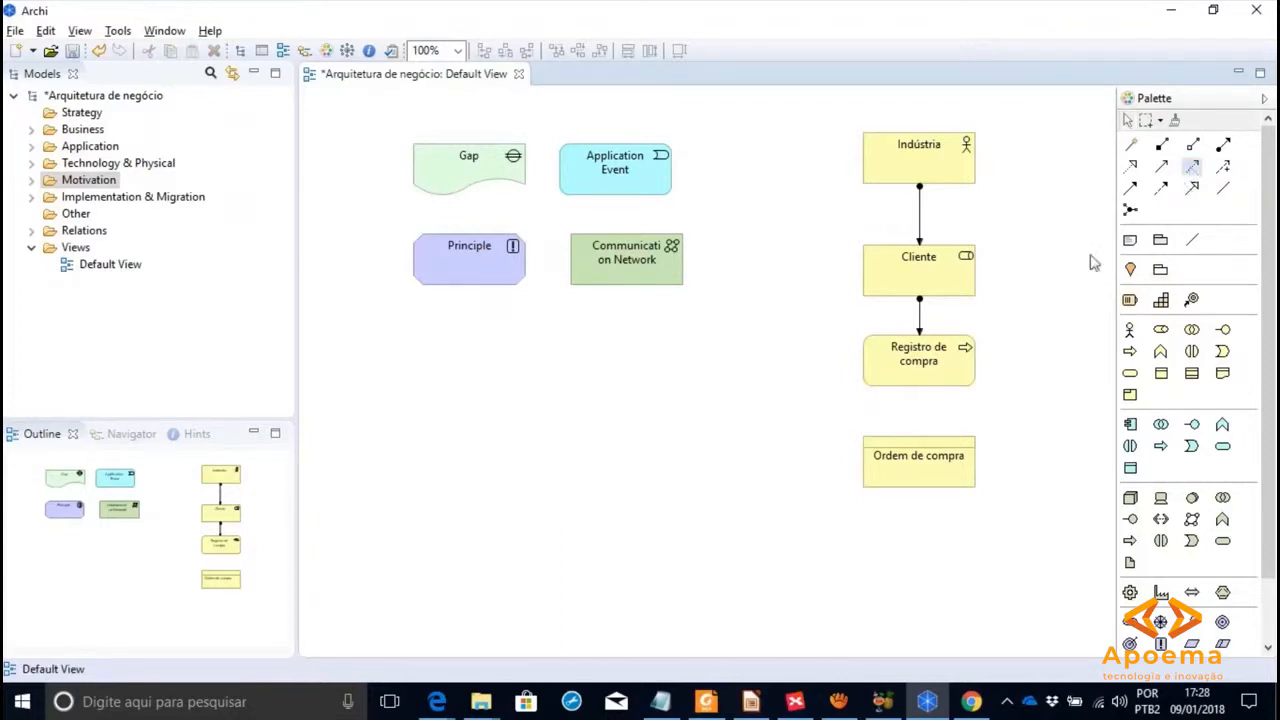
pyautogui.click(930, 388)
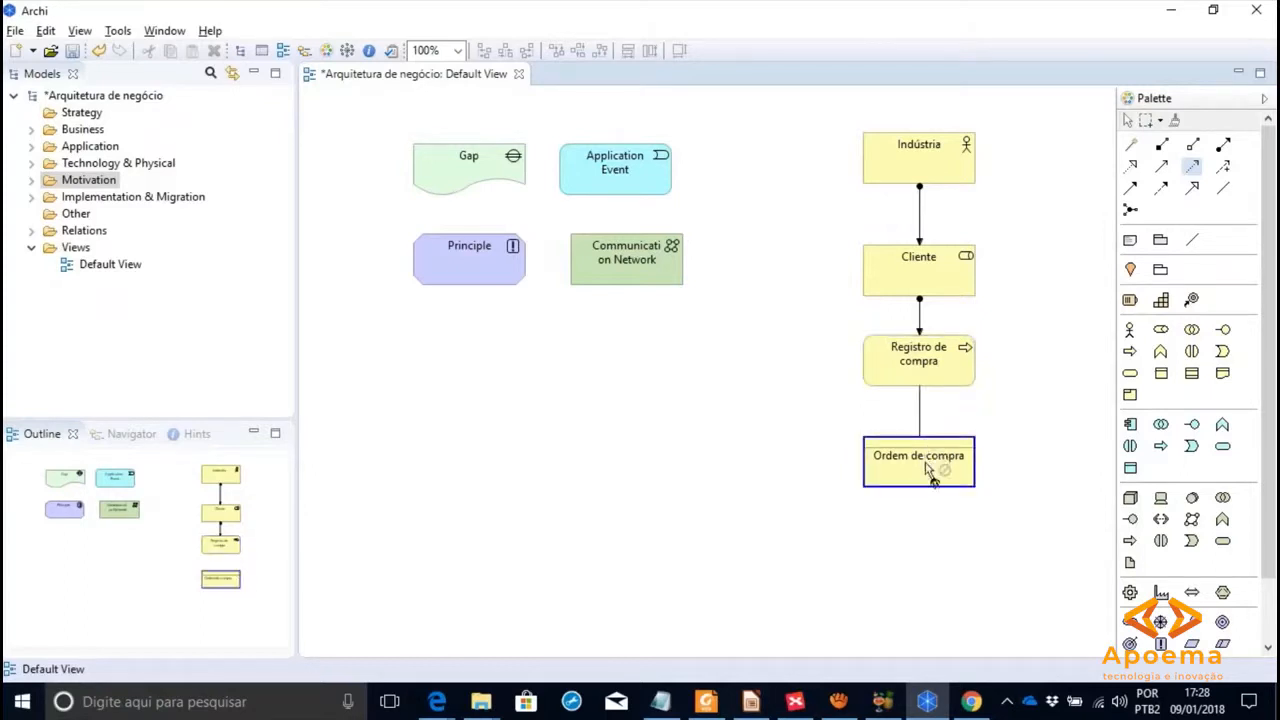
pyautogui.click(929, 471)
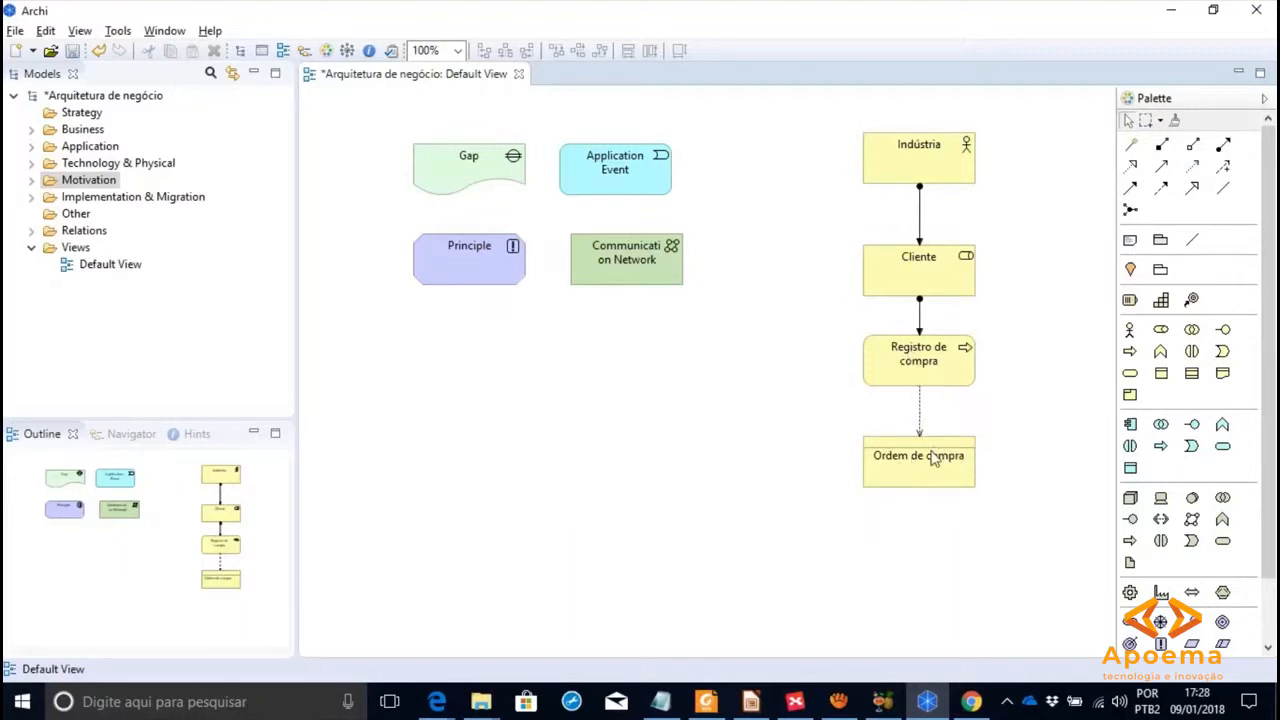
pyautogui.moveTo(930, 458); pyautogui.dragTo(930, 447)
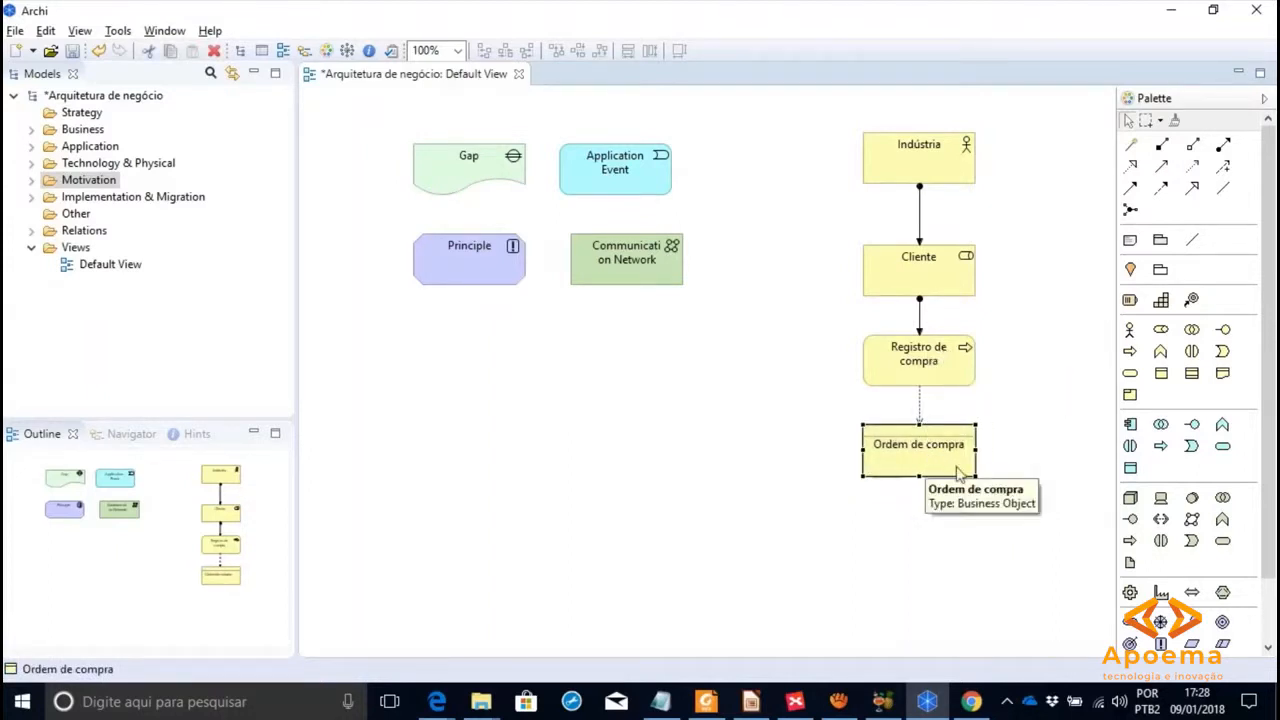
# - Move the whole business chain, from Indústria down to Ordem de compra, together a little down and to the left
pyautogui.click(942, 163)
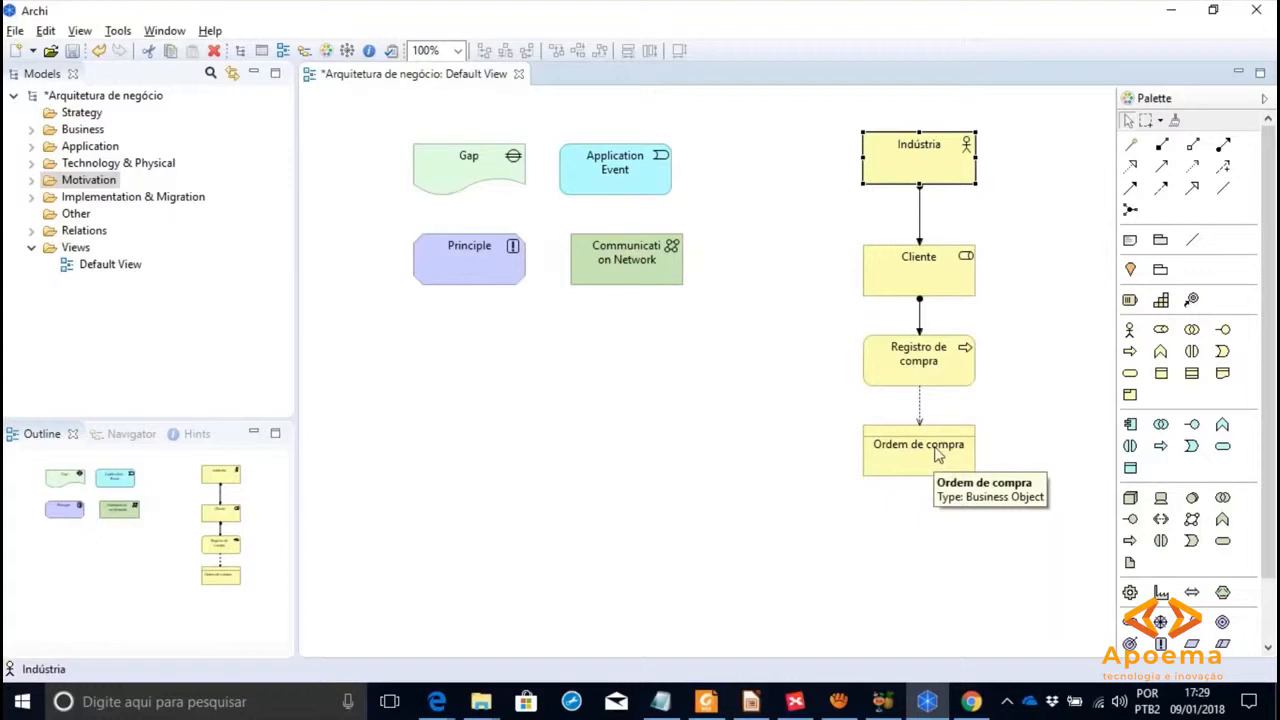
pyautogui.moveTo(819, 111); pyautogui.dragTo(1033, 497)
pyautogui.moveTo(928, 468); pyautogui.dragTo(862, 513)
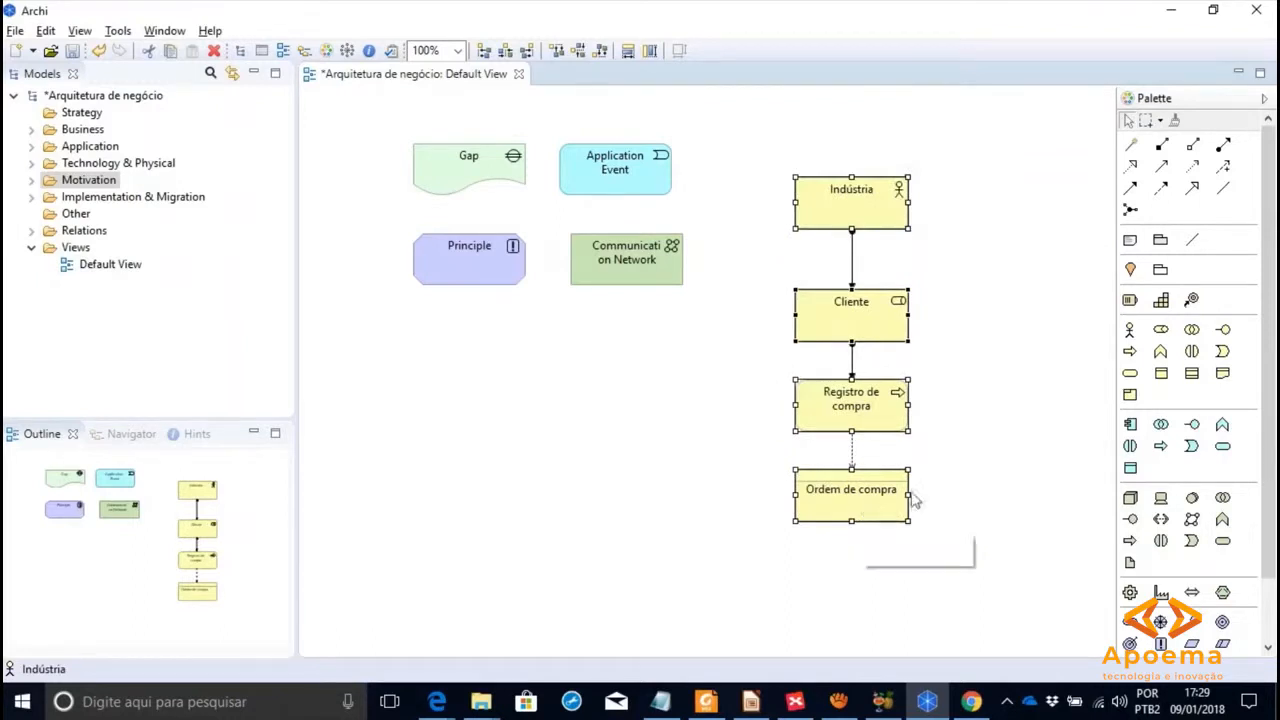
# - Delete the Gap, Application Event, Principle and Communication Network elements from the view
pyautogui.click(957, 462)
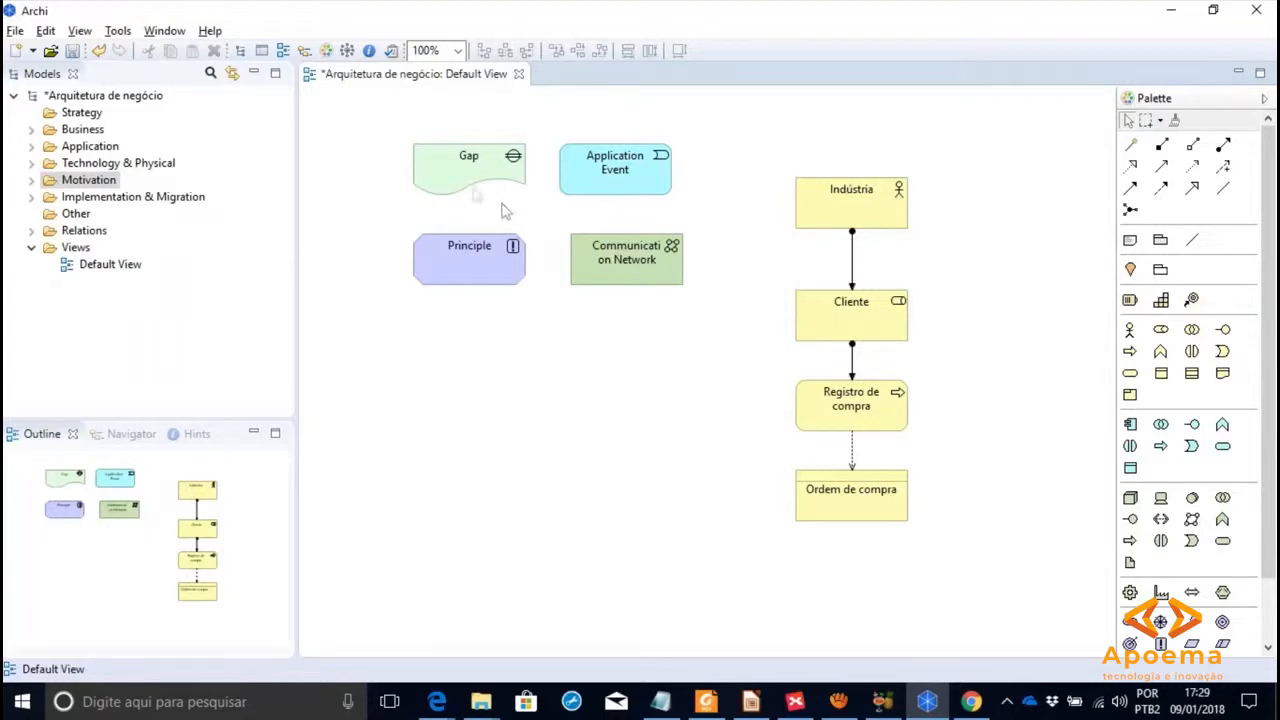
pyautogui.moveTo(383, 121); pyautogui.dragTo(770, 336)
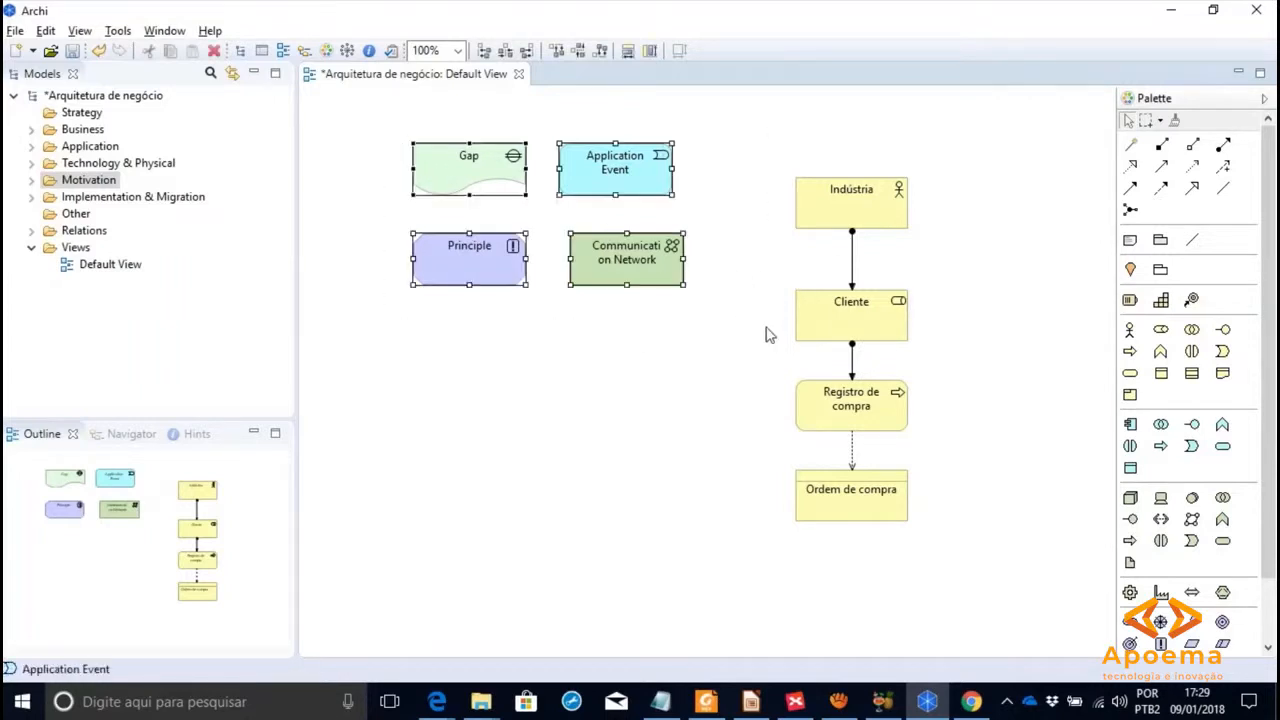
pyautogui.press('Delete')
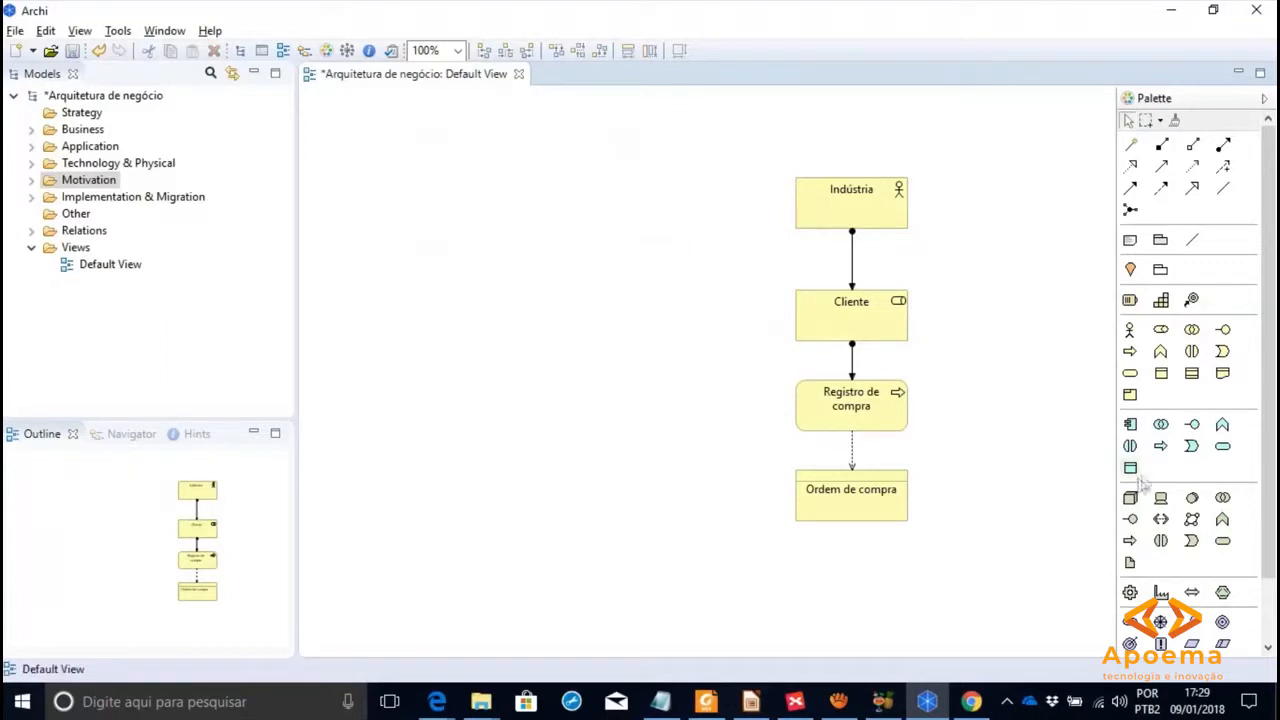
# - Add a Stakeholder element named Diretoria in the empty area left of the Indústria actor
pyautogui.moveTo(1272, 443); pyautogui.dragTo(1272, 510)
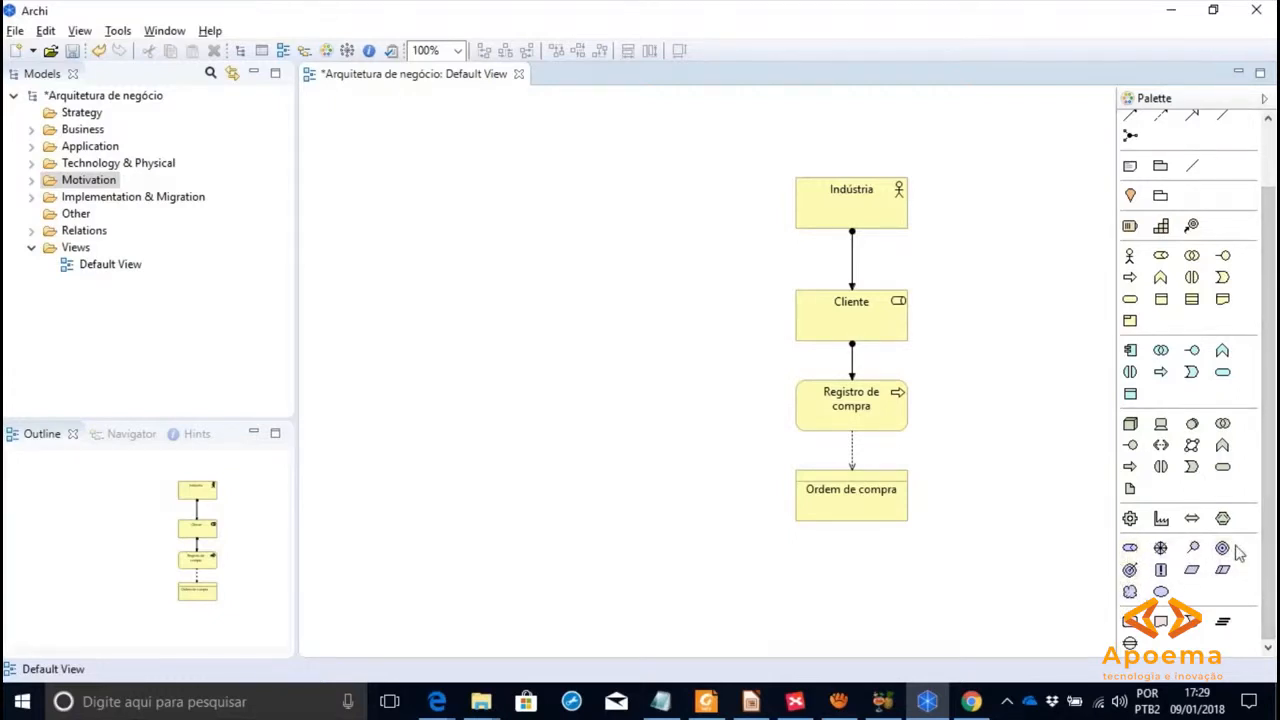
pyautogui.click(1130, 548)
pyautogui.click(472, 185)
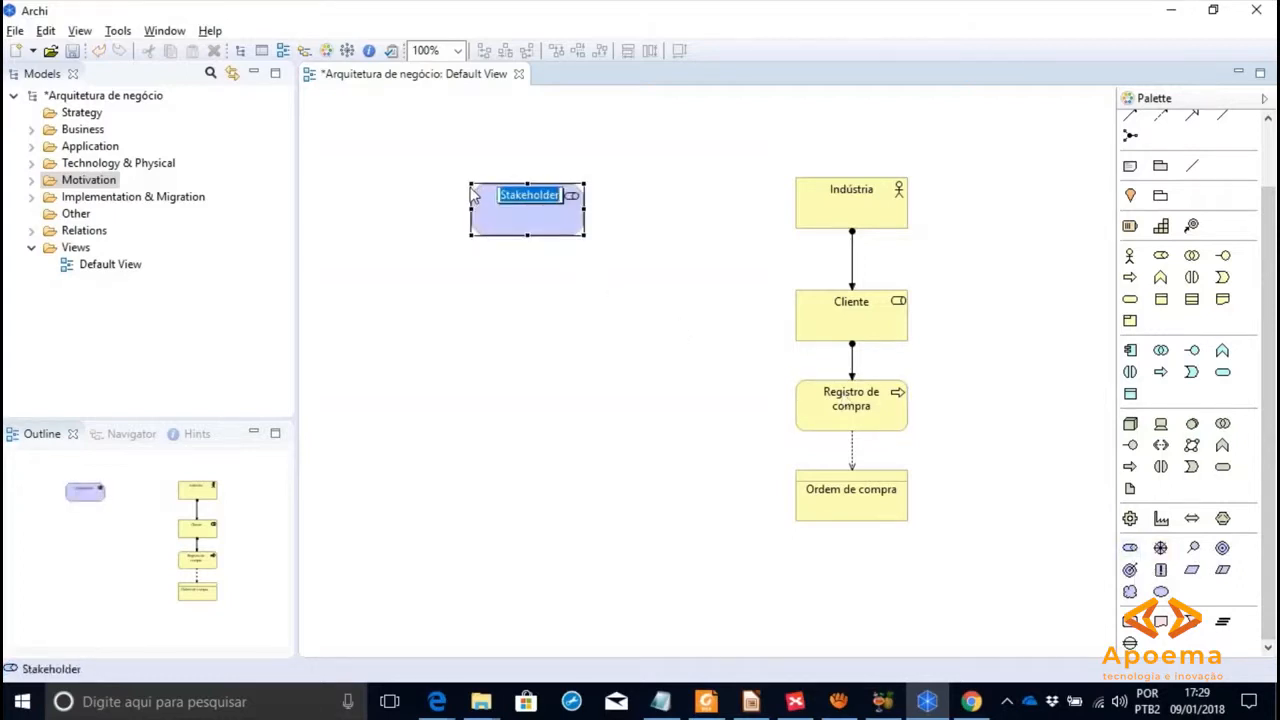
pyautogui.write('Diretoria')
pyautogui.press('Return')
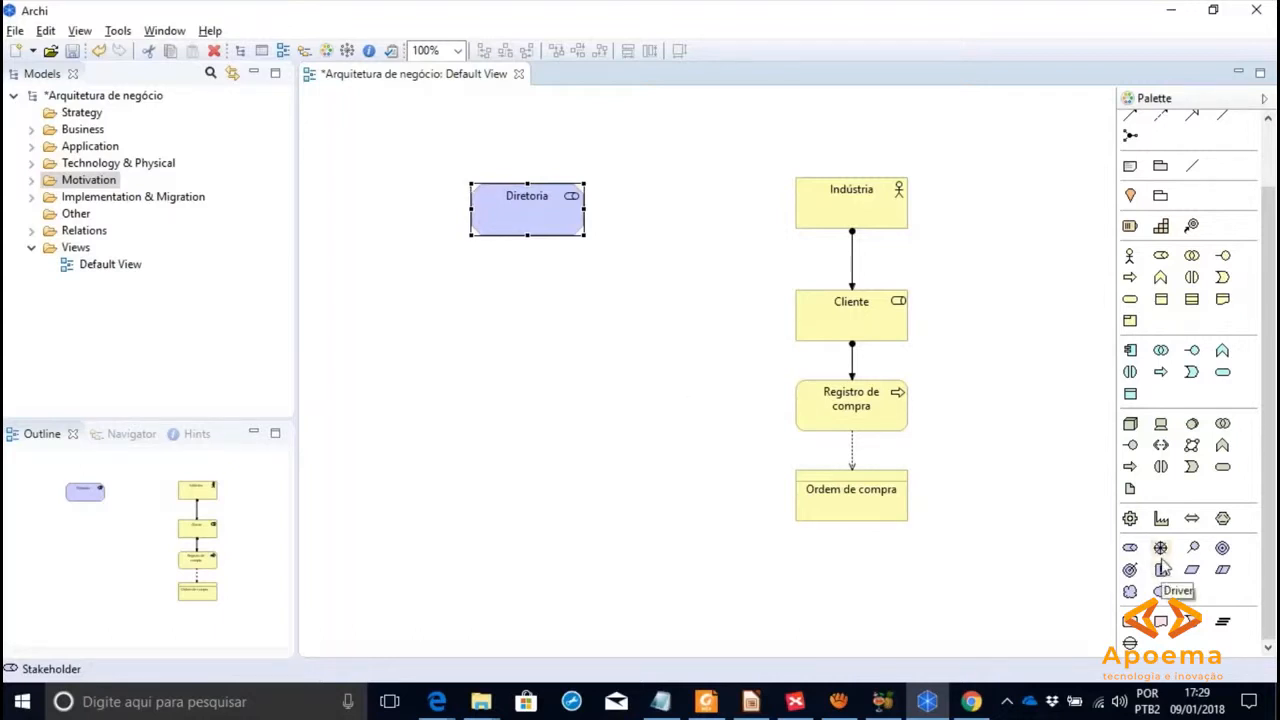
# - Add a Driver element named Satisfação do cliente and place it below the Diretoria stakeholder
pyautogui.click(1161, 550)
pyautogui.click(409, 278)
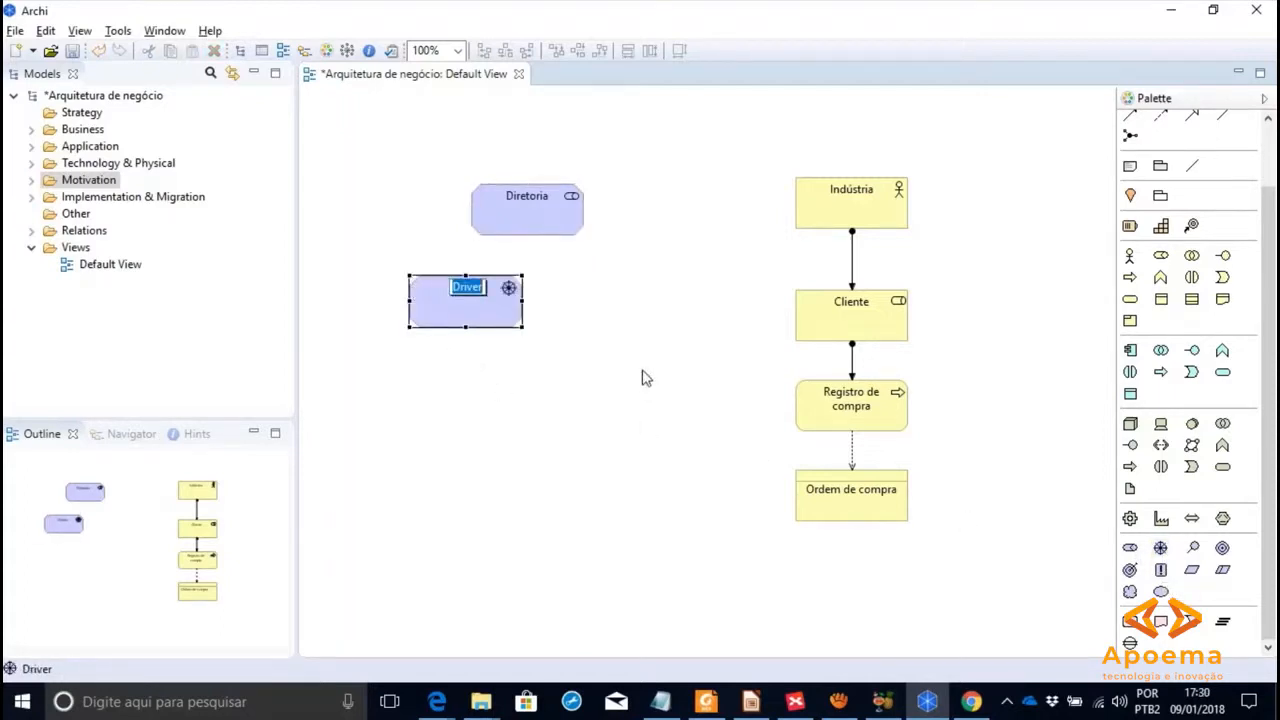
pyautogui.write('Satisfação do')
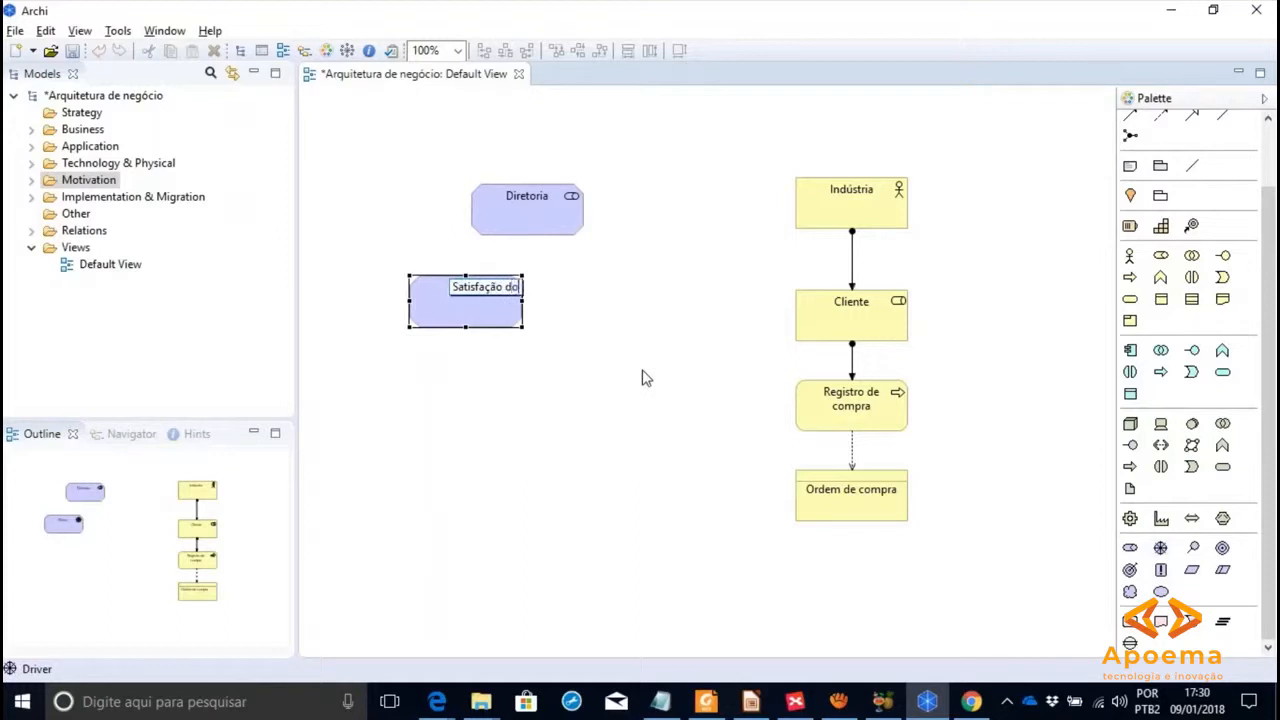
pyautogui.write(' cliente')
pyautogui.press('Return')
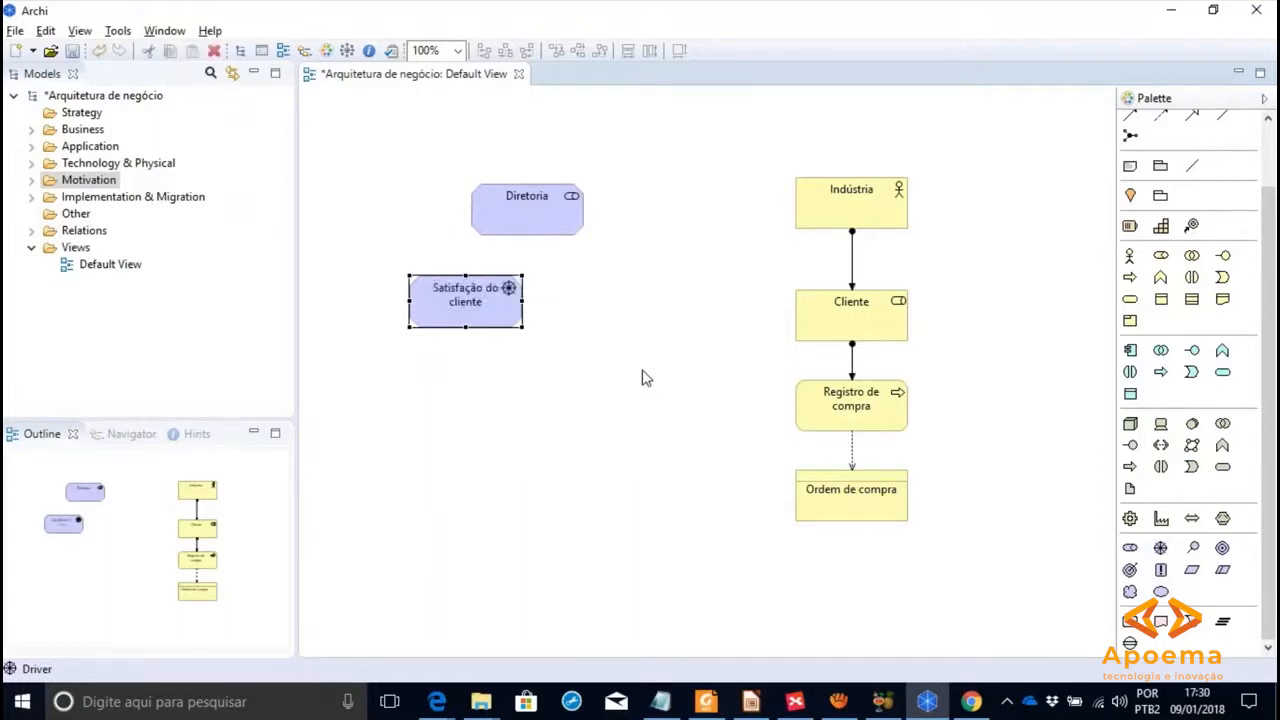
pyautogui.moveTo(502, 318); pyautogui.dragTo(576, 354)
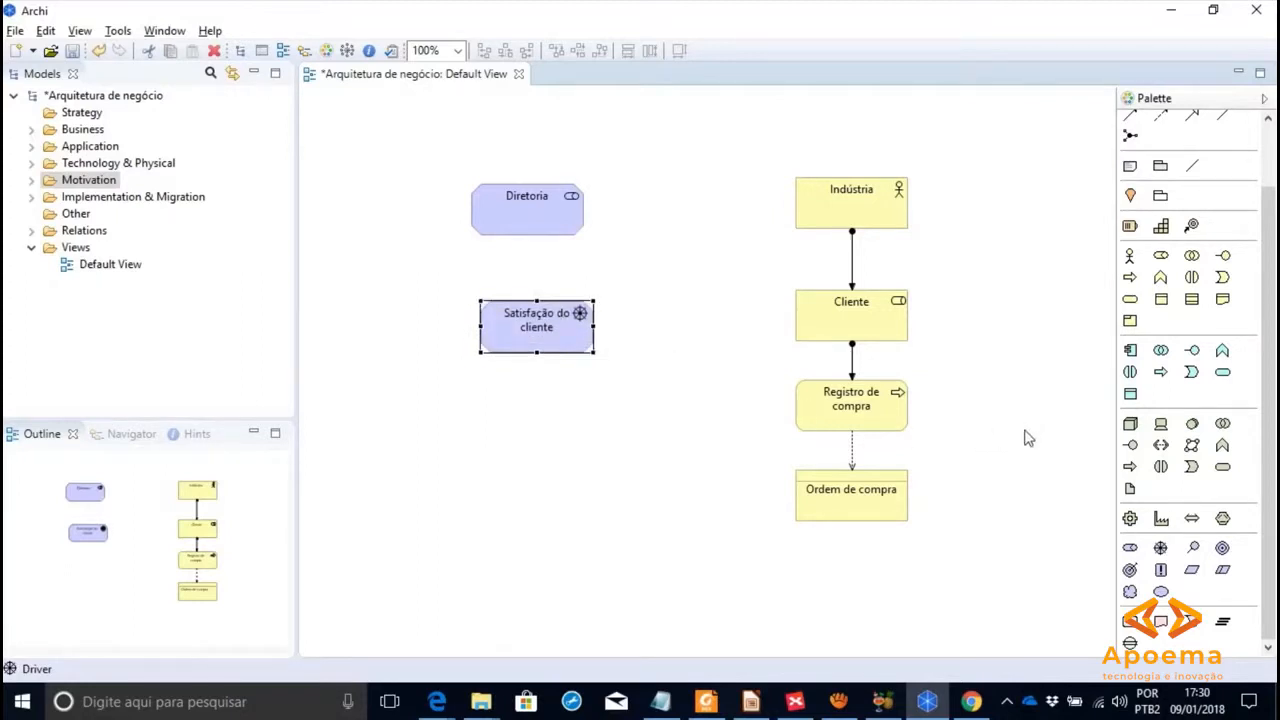
# - Align the Satisfação do cliente driver under Diretoria, link the two with an Association relation, and bring the driver slightly closer
pyautogui.scroll(2, 1270, 420)
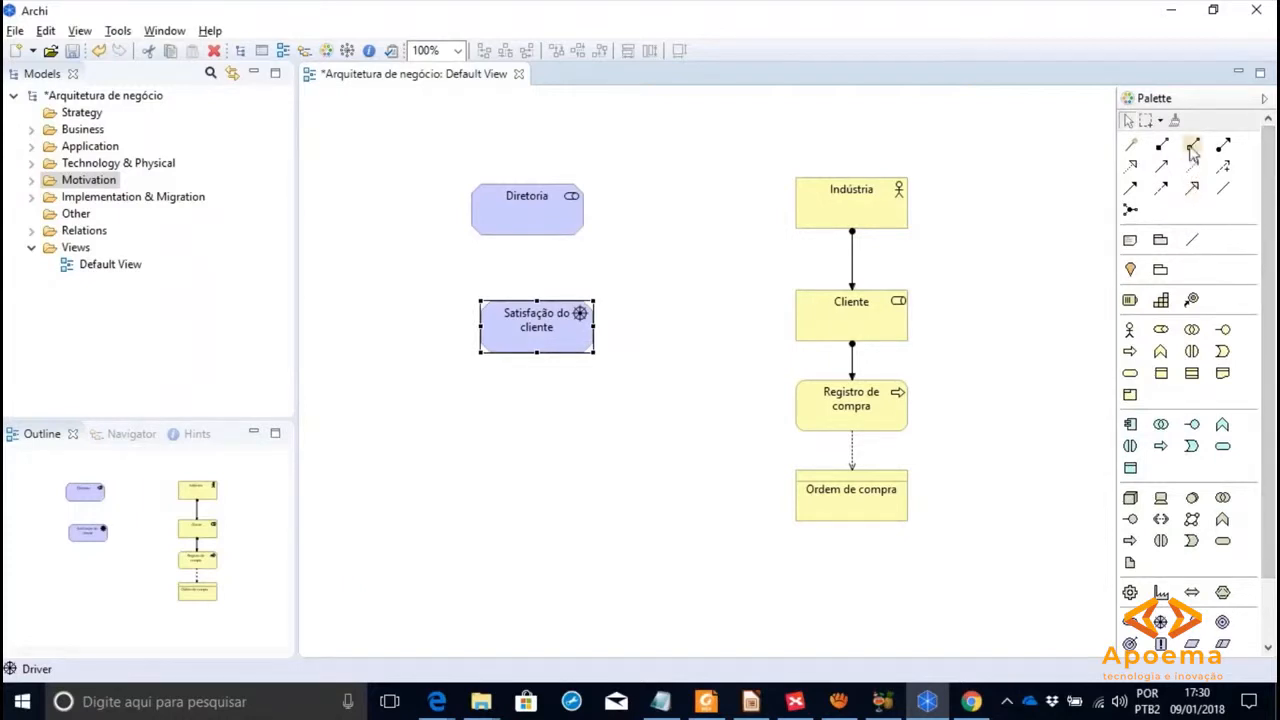
pyautogui.moveTo(560, 338); pyautogui.dragTo(538, 342)
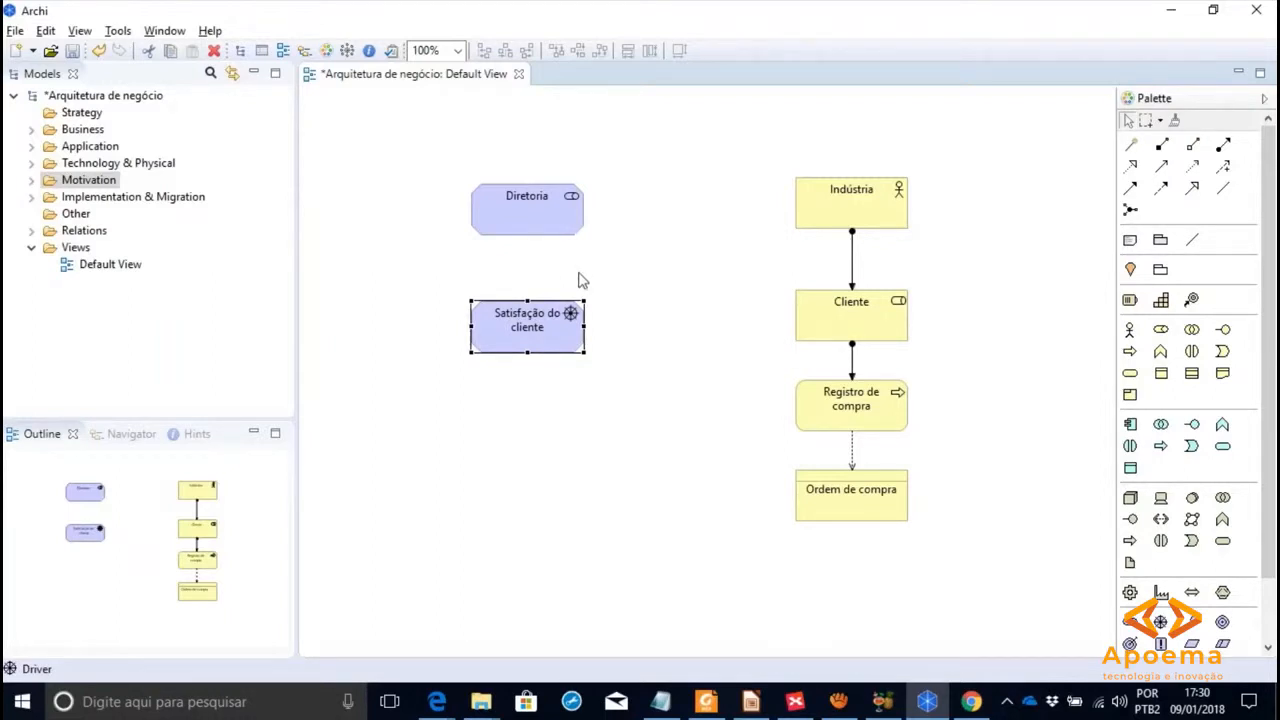
pyautogui.click(1224, 188)
pyautogui.click(528, 222)
pyautogui.click(530, 335)
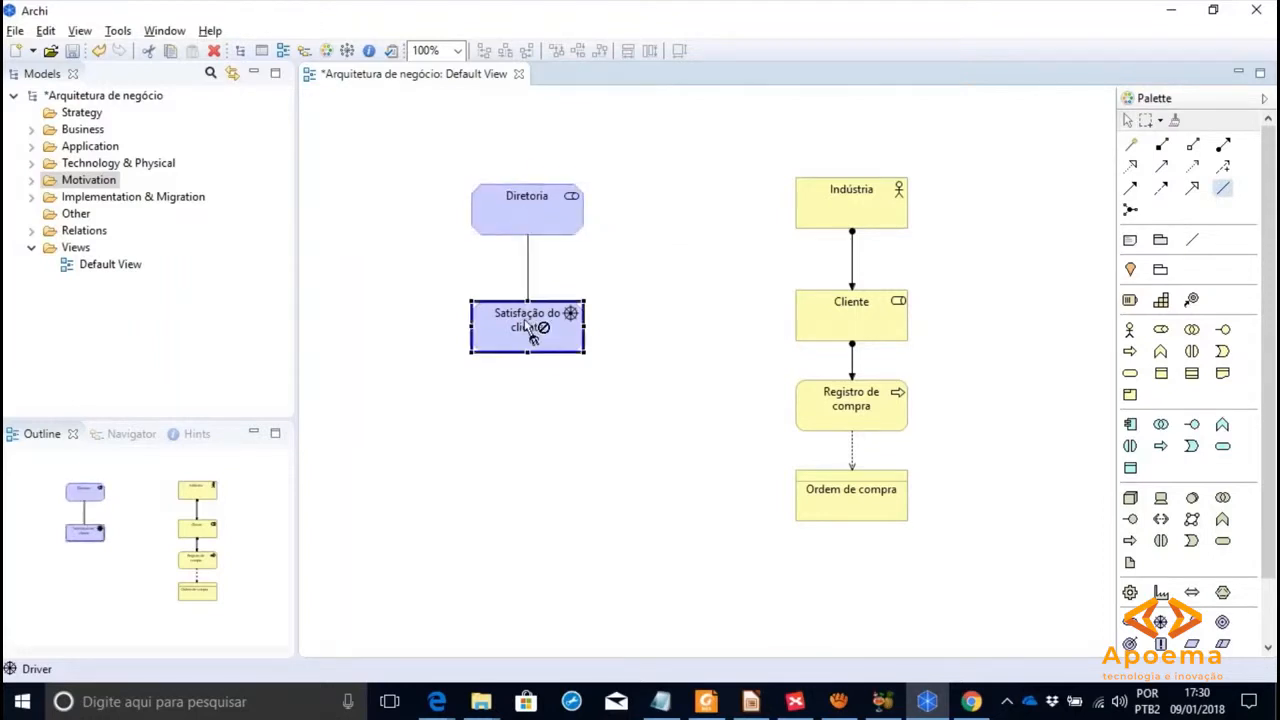
pyautogui.click(645, 330)
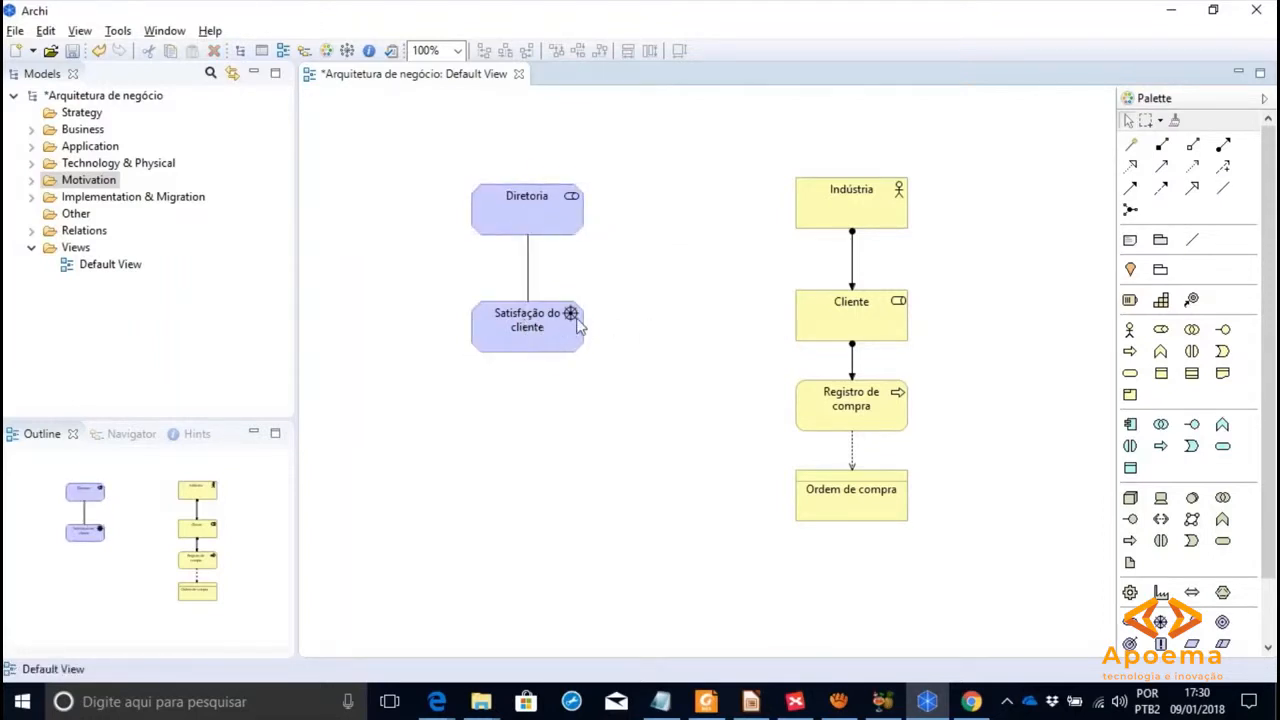
pyautogui.moveTo(546, 330)
pyautogui.mouseDown()
pyautogui.moveTo(538, 316)
pyautogui.moveTo(560, 318)
pyautogui.mouseUp()
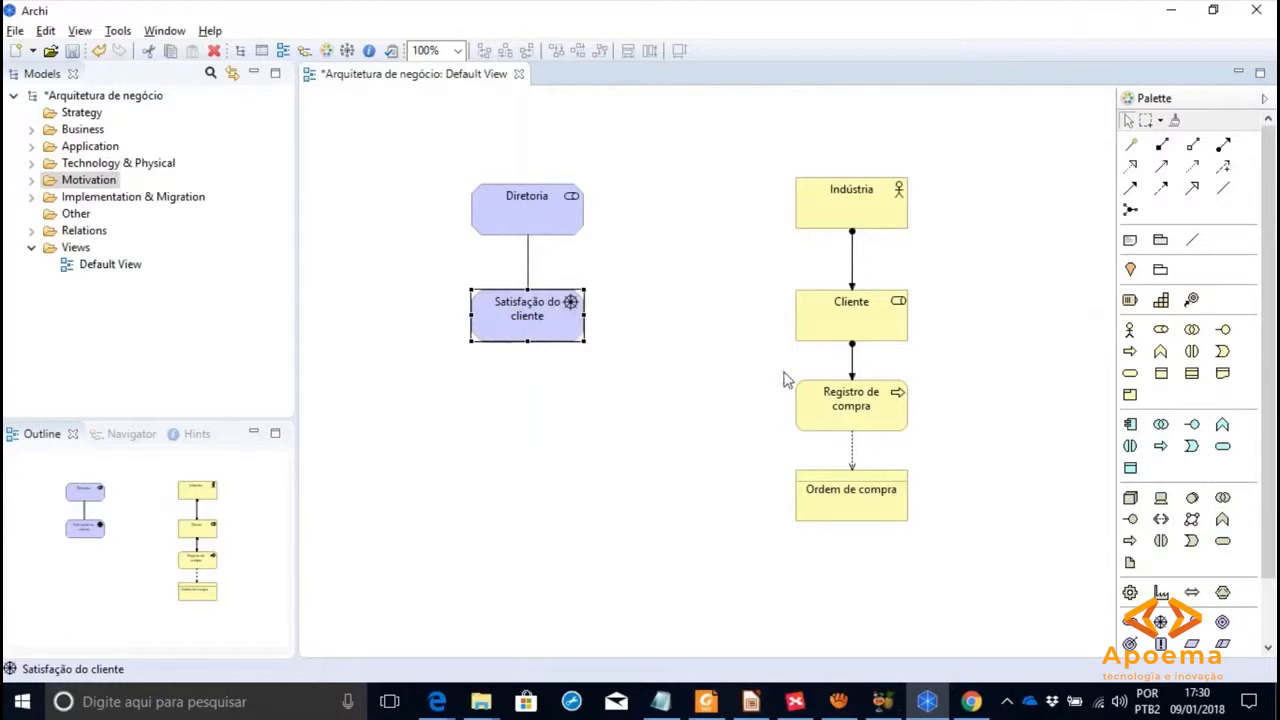
# - Shift the Satisfação do cliente driver to the left and add a second Driver named Lucratividade level with it, below Diretoria
pyautogui.moveTo(570, 337); pyautogui.dragTo(478, 337)
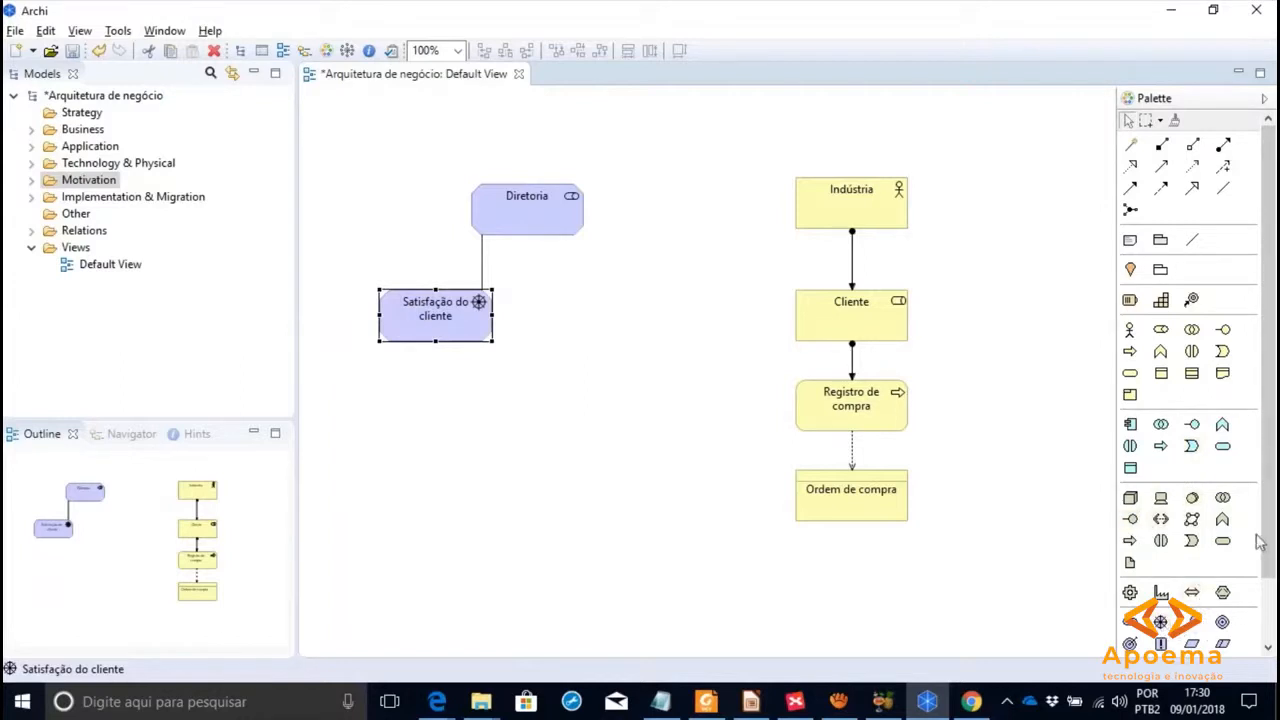
pyautogui.scroll(-2, 1260, 541)
pyautogui.click(1160, 547)
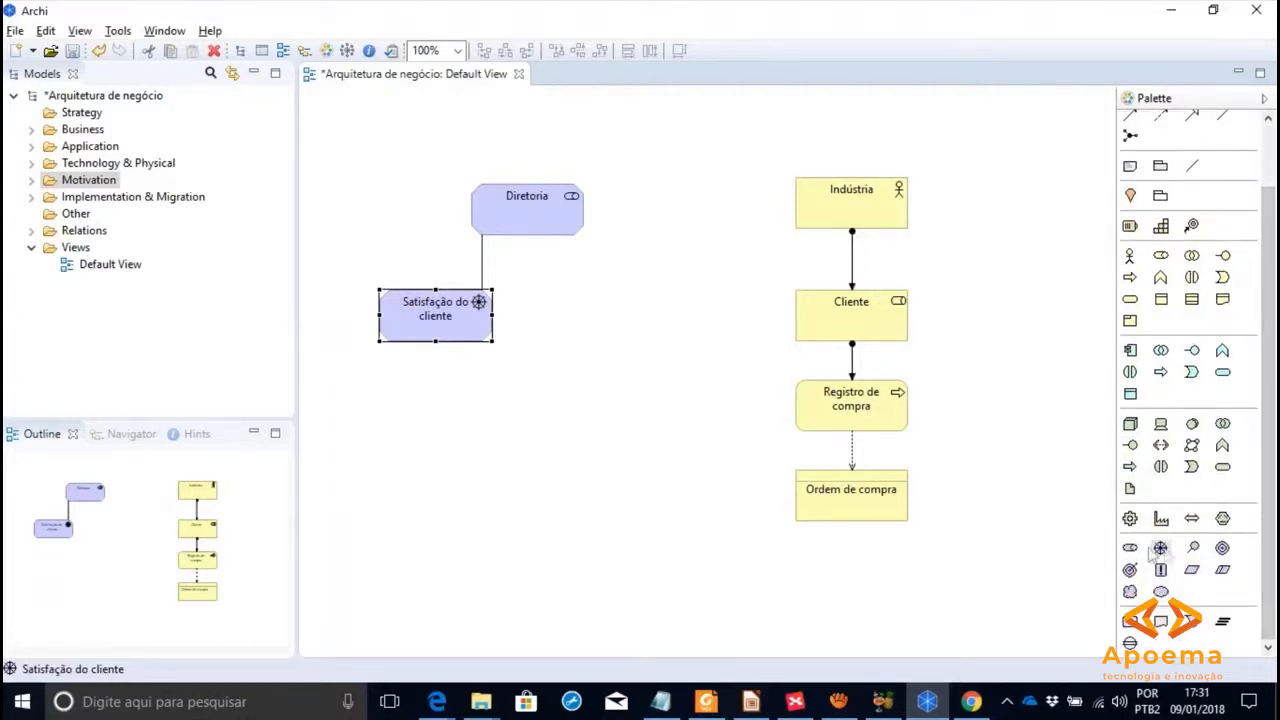
pyautogui.click(557, 290)
pyautogui.write('Lucr')
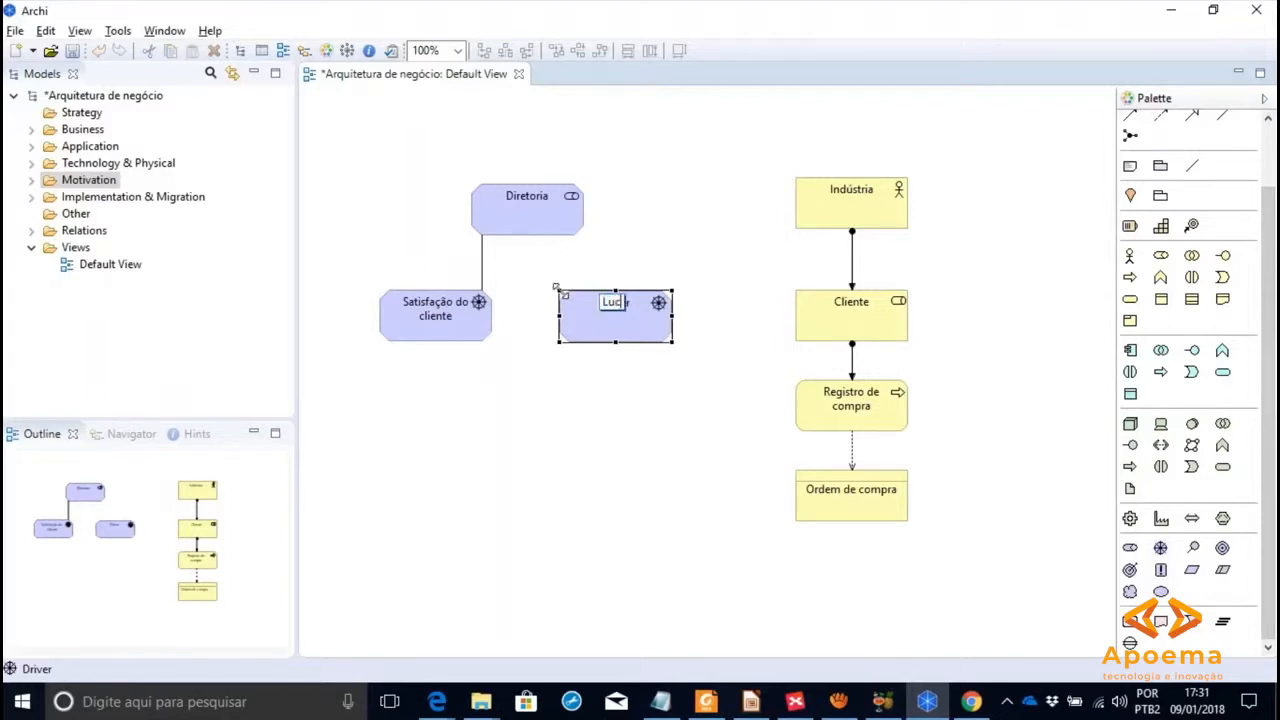
pyautogui.write('ade')
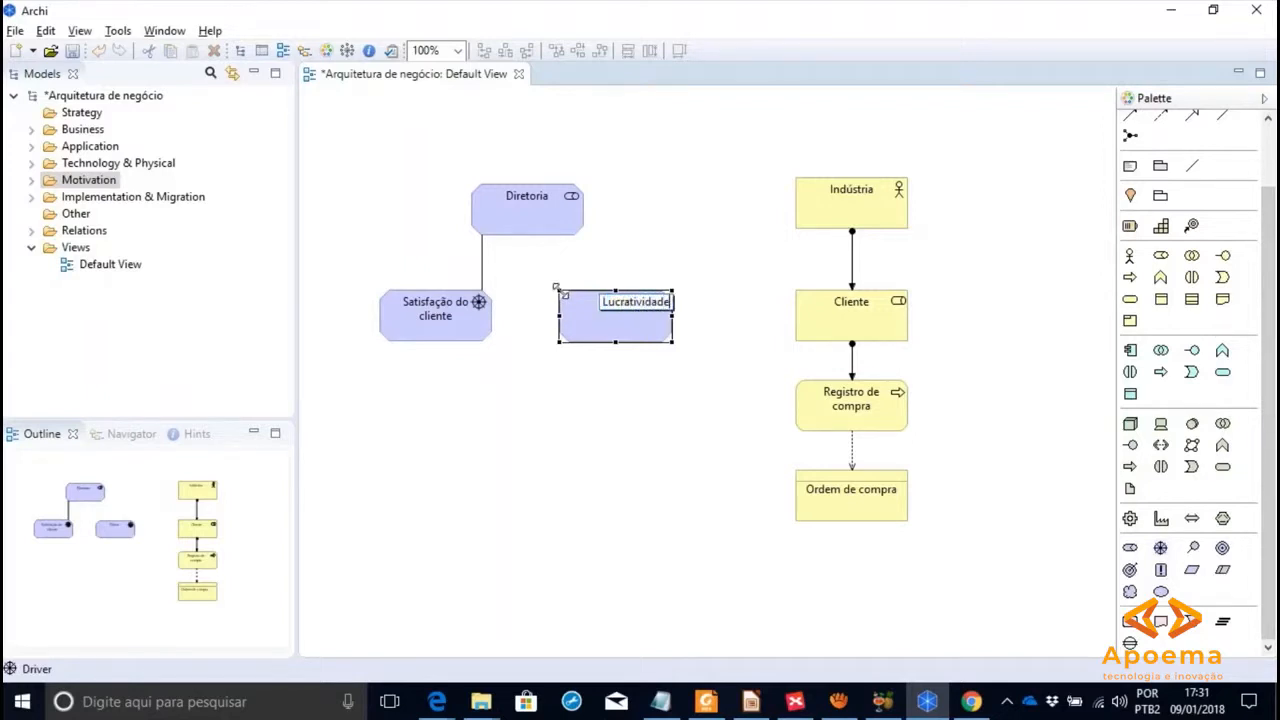
pyautogui.press('Return')
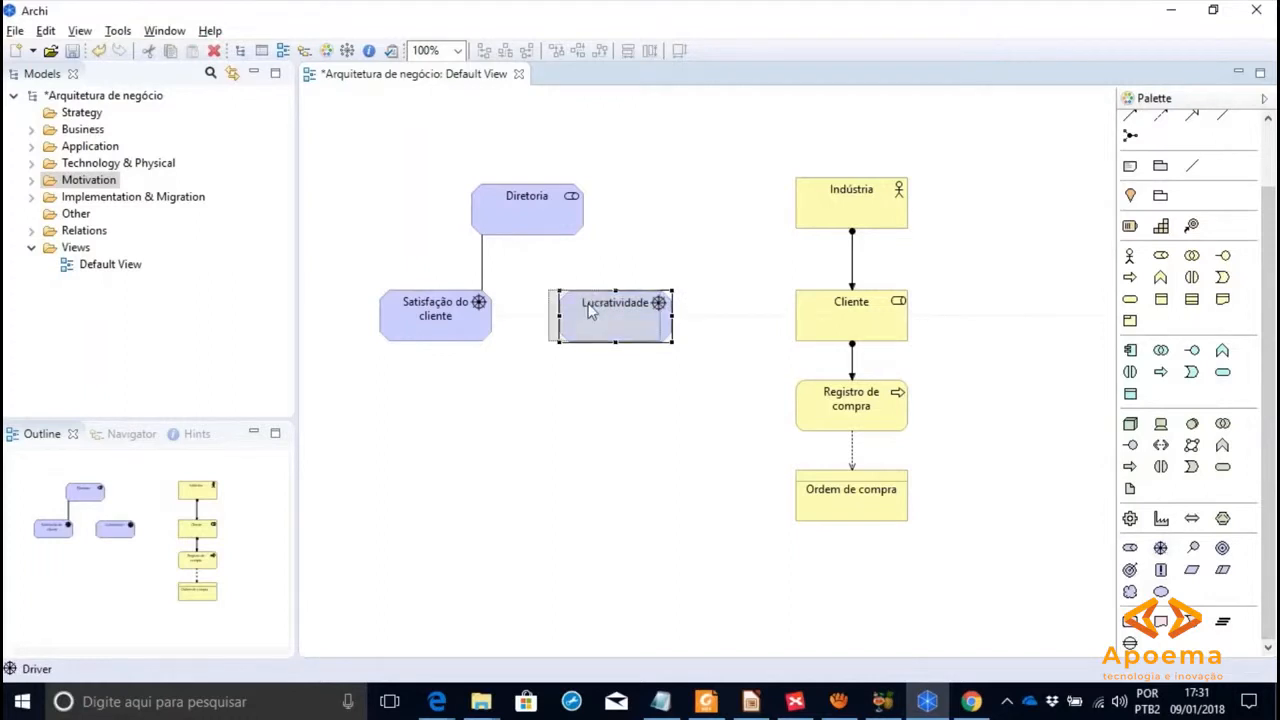
pyautogui.moveTo(588, 303); pyautogui.dragTo(588, 303)
# - Link the Diretoria stakeholder to the Lucratividade driver with an Association relation
pyautogui.moveTo(1272, 214); pyautogui.dragTo(1272, 155)
pyautogui.click(1222, 190)
pyautogui.click(564, 228)
pyautogui.click(591, 312)
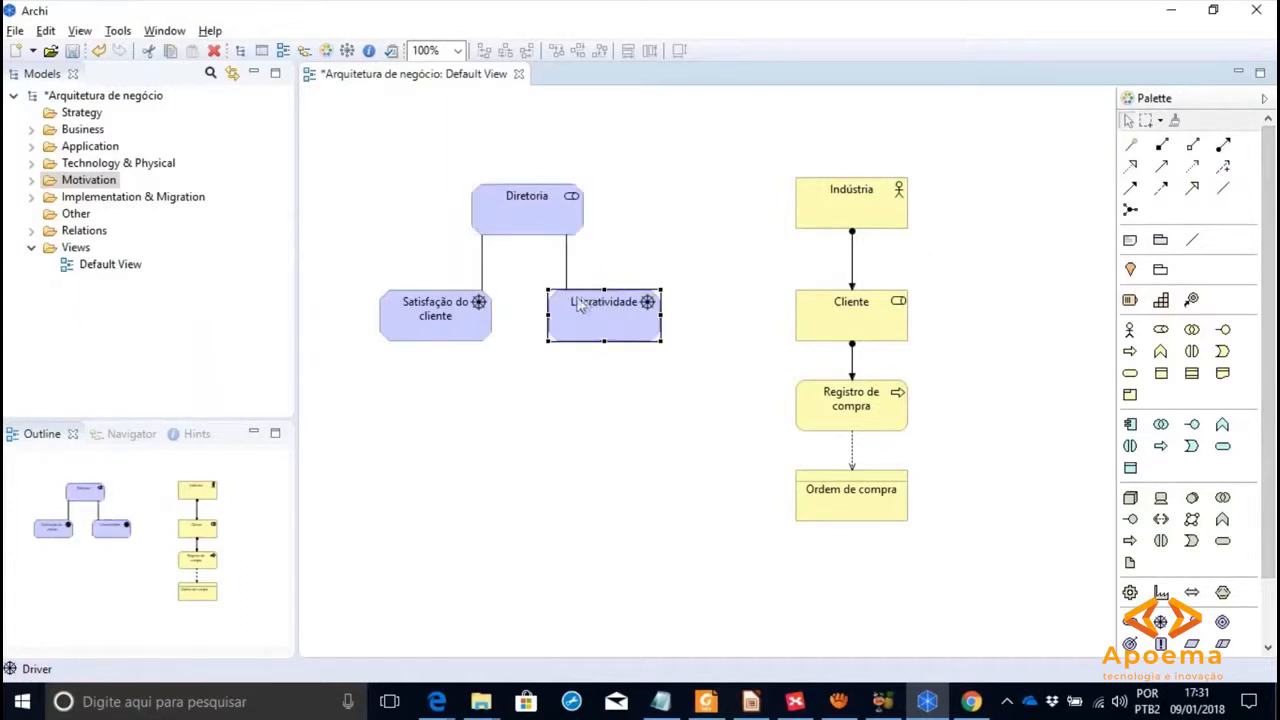